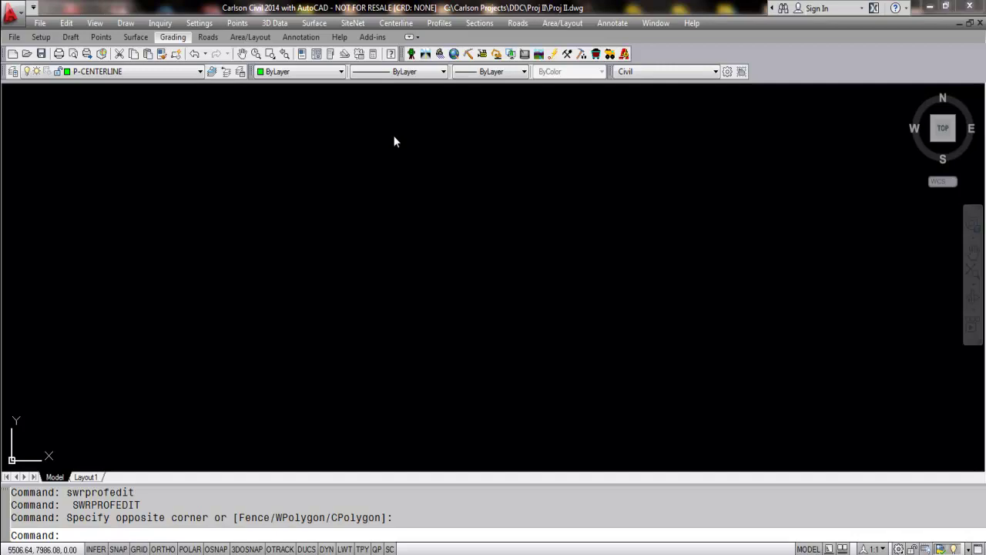
Open the Profiles menu to list the profile commands.
click(439, 25)
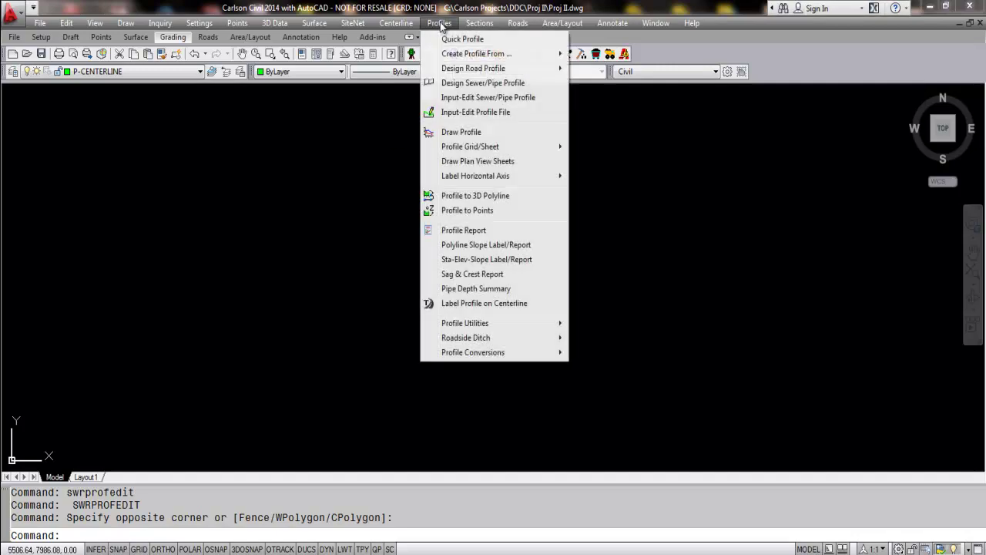
Create a new profile file named Profile I.pro in the Input-Edit Profile editor.
click(459, 115)
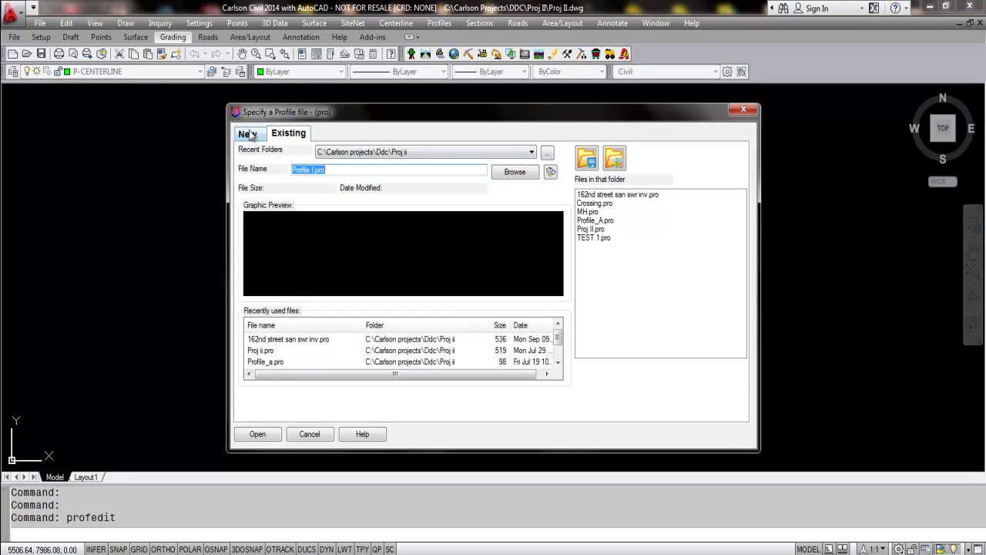
click(248, 134)
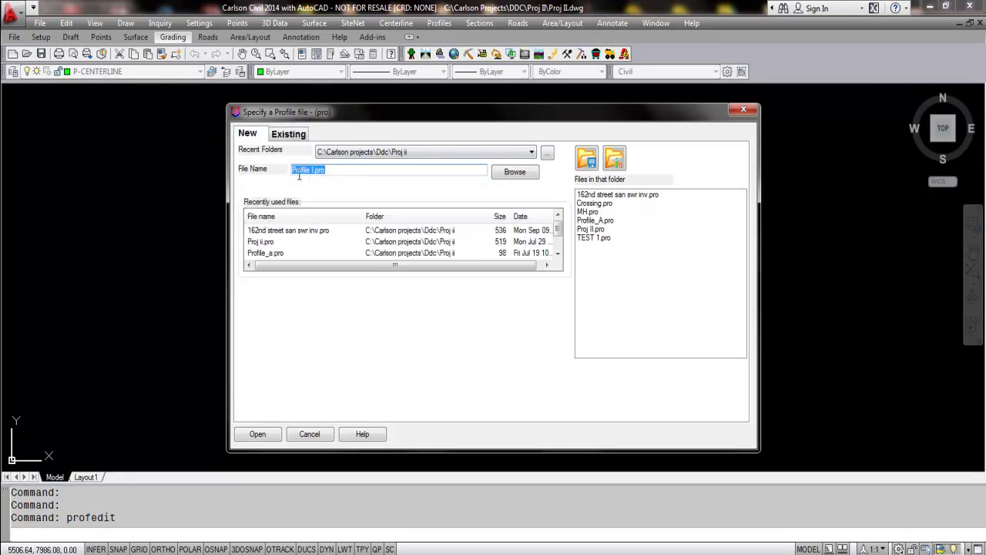
click(265, 436)
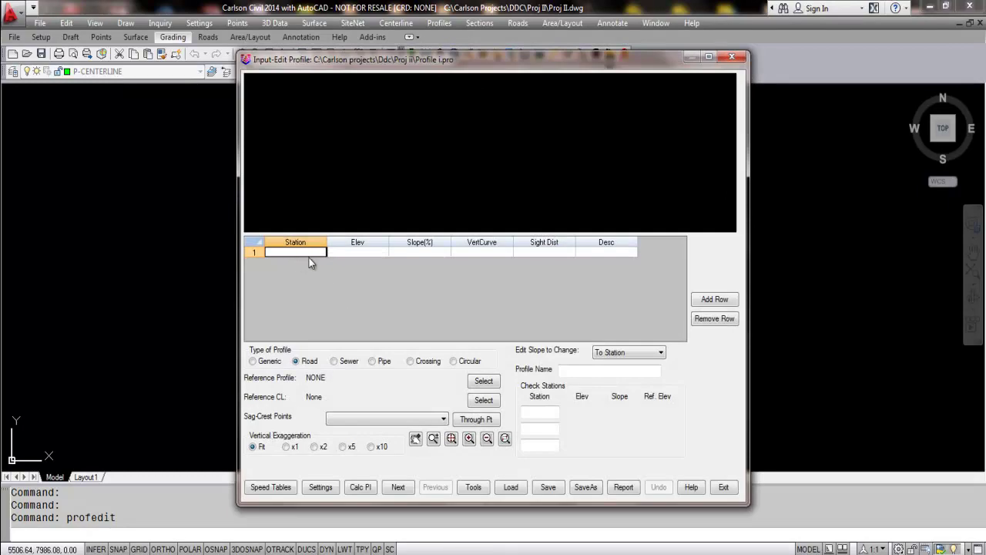
Cycle through each Type of Profile option, ending with Sewer selected.
click(254, 362)
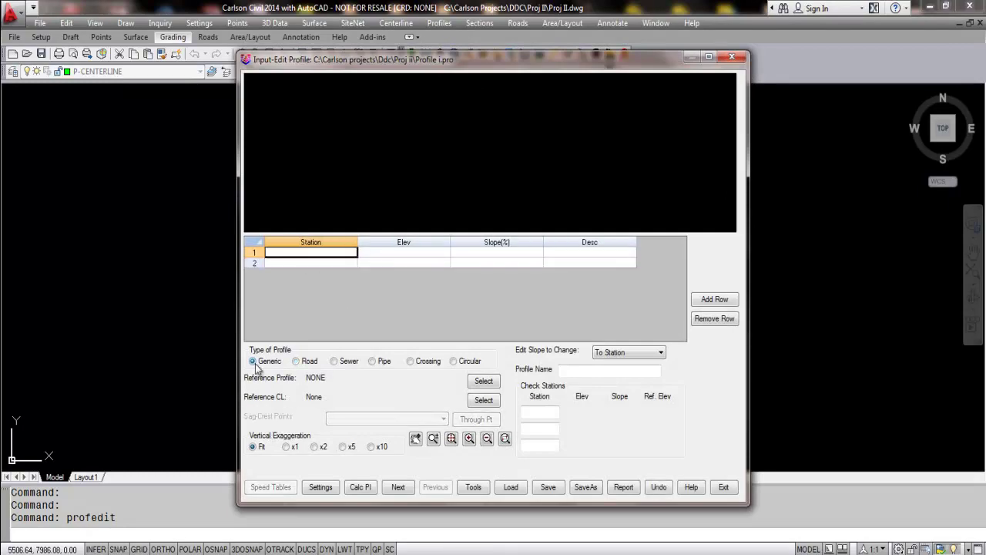
click(295, 361)
click(334, 361)
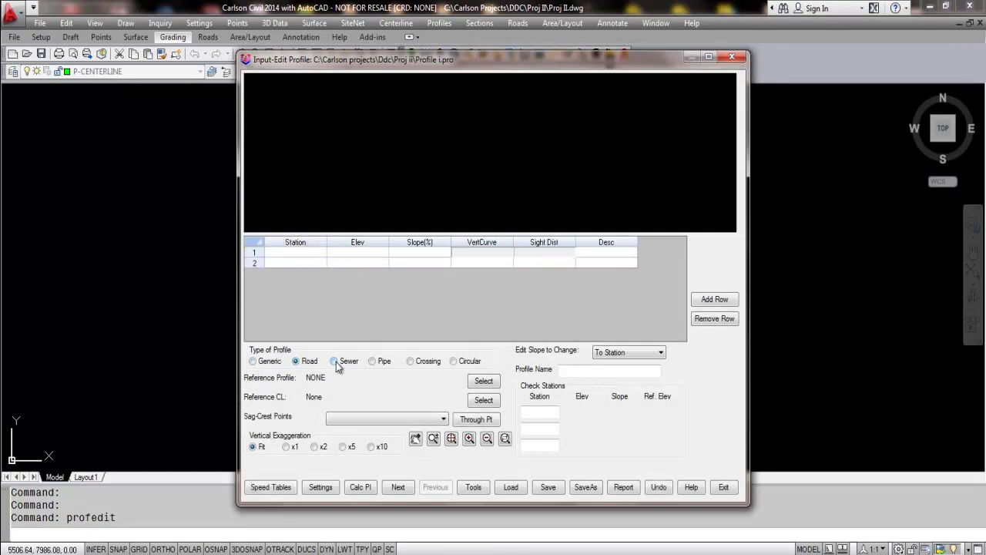
click(375, 364)
click(411, 361)
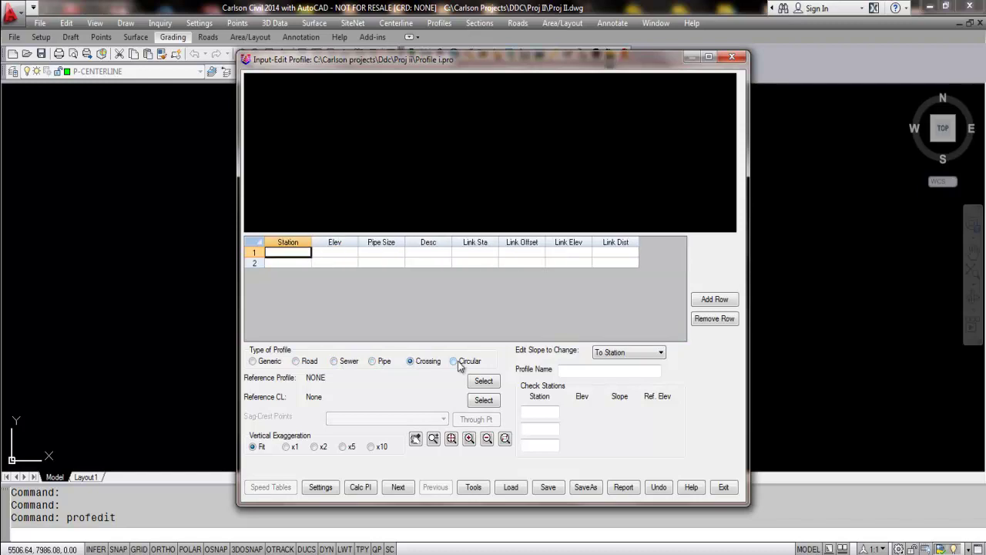
click(455, 362)
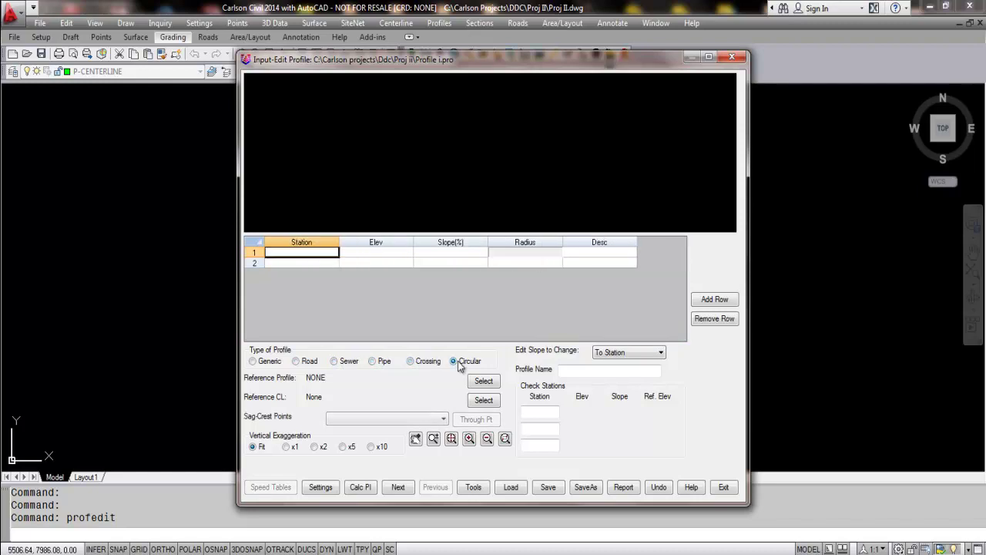
click(334, 361)
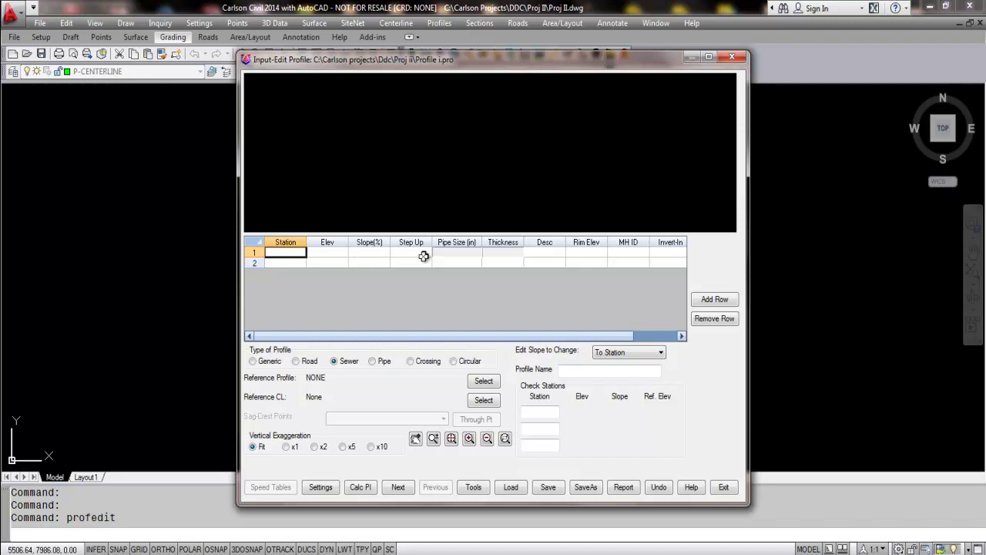
Exit the profile editor without saving Profile I.pro.
click(724, 487)
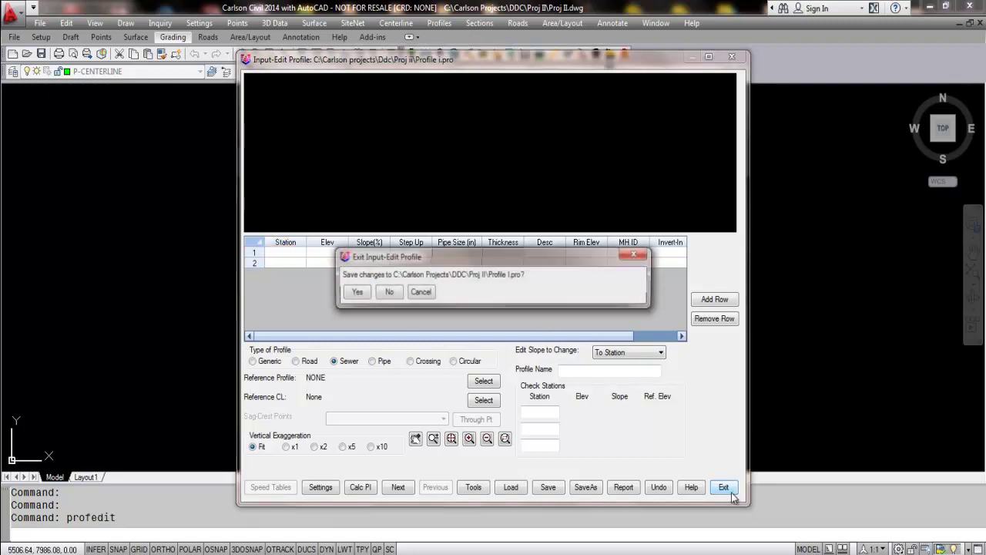
click(389, 291)
click(441, 24)
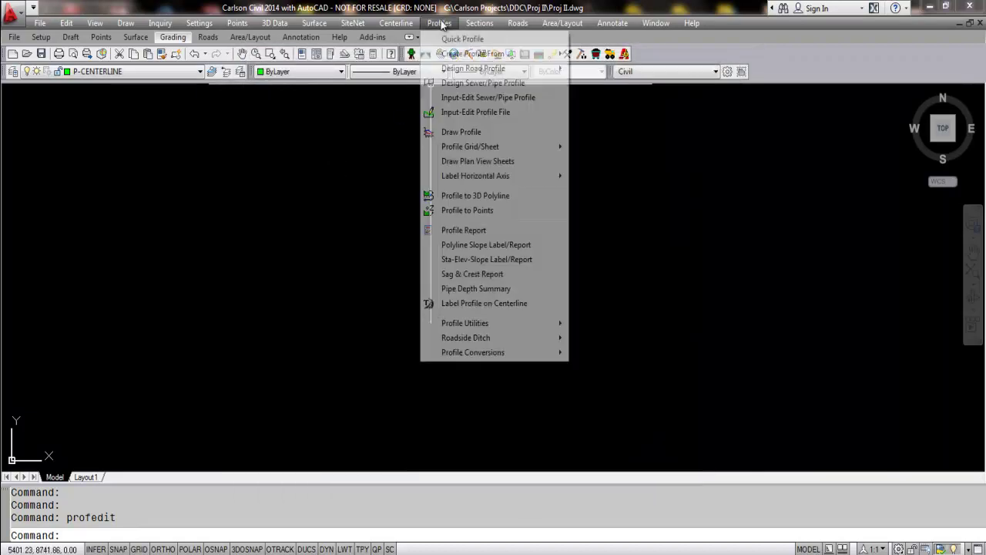
click(462, 97)
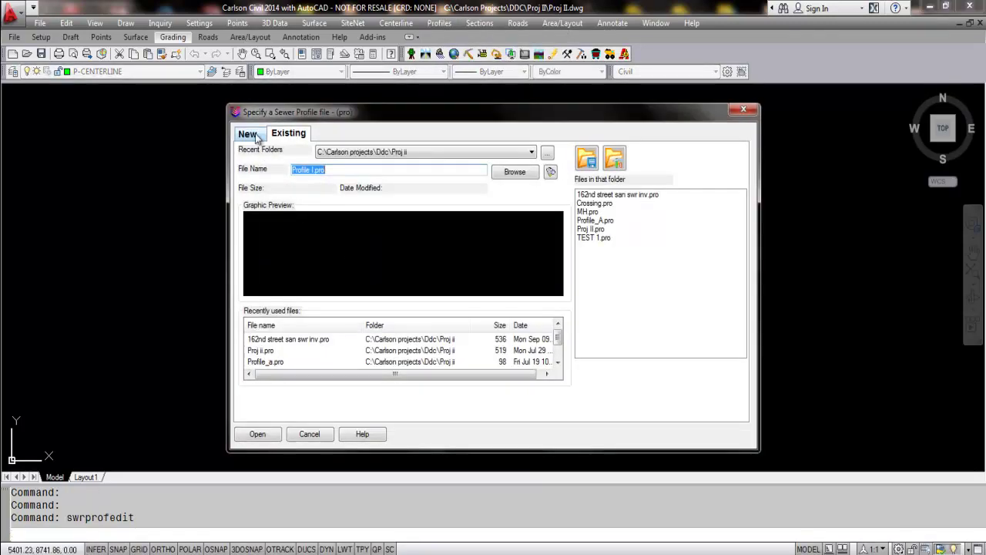
click(256, 135)
click(266, 434)
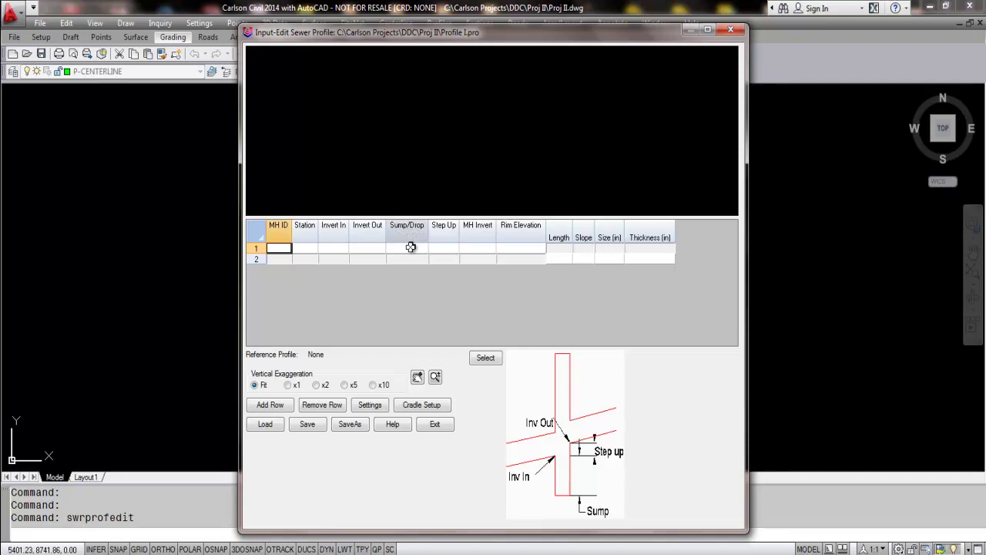
click(433, 425)
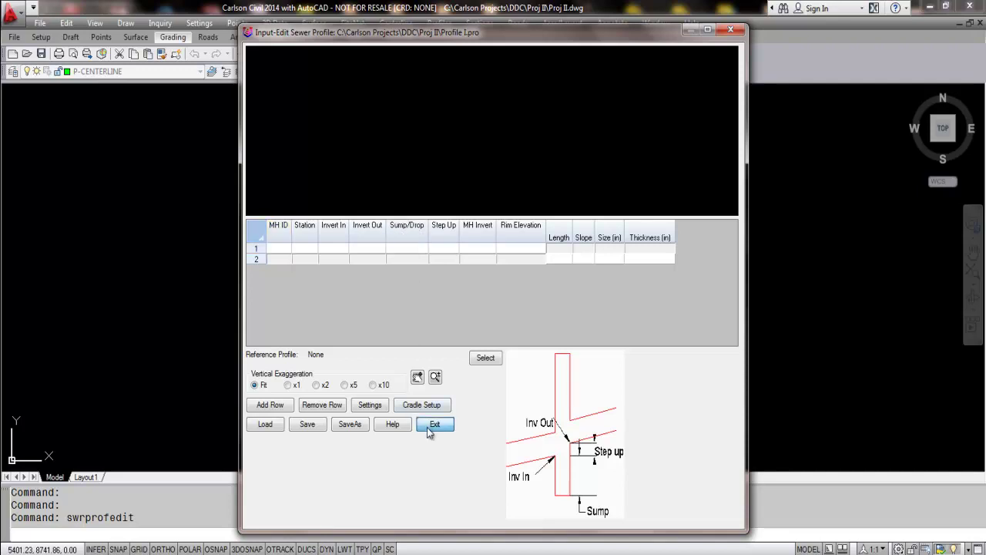
Create a new Profile I.pro in the Input-Edit Sewer/Pipe Profile editor.
click(439, 23)
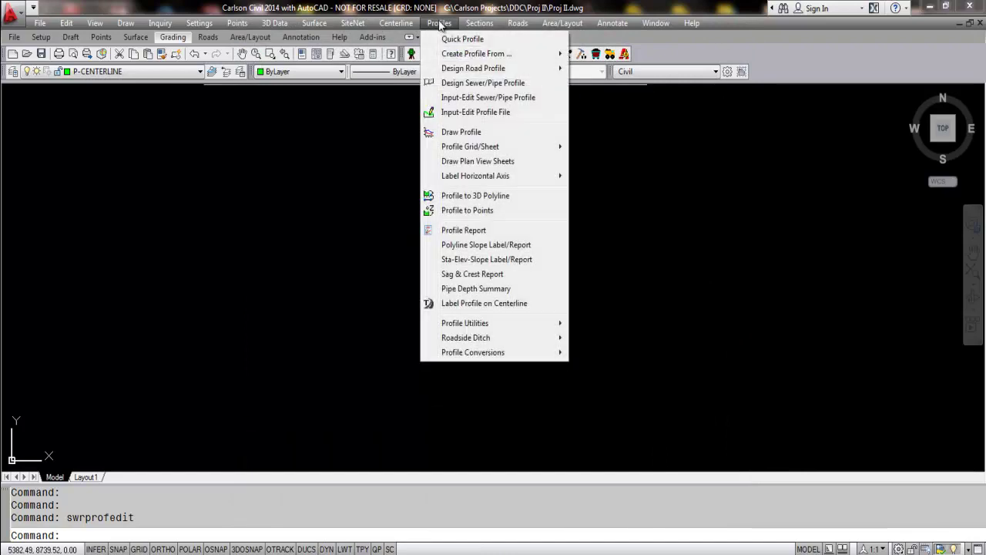
click(494, 98)
click(248, 135)
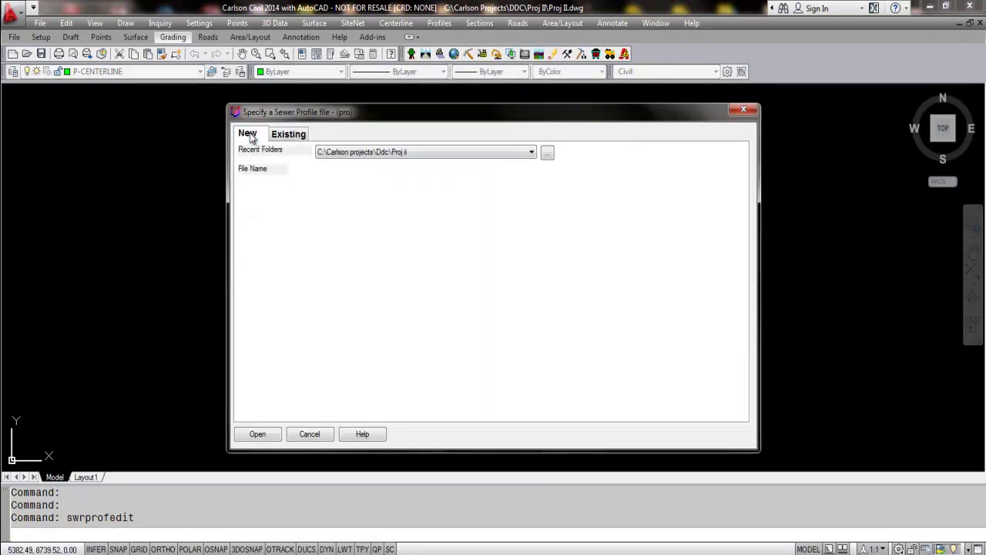
click(256, 435)
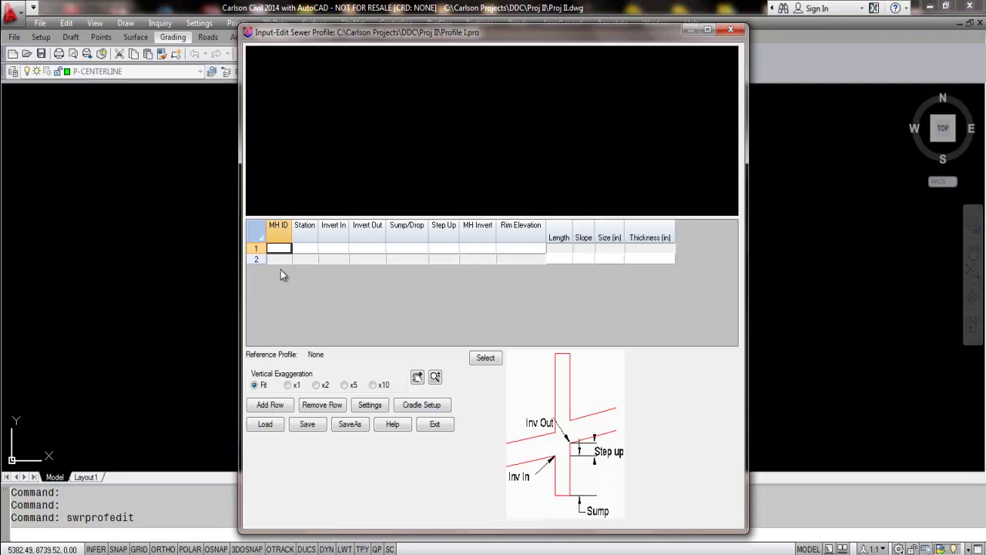
Enter manhole 1 with station 1000, invert 10 and rim elevation 20.
text(1)
key(Tab)
text(1000)
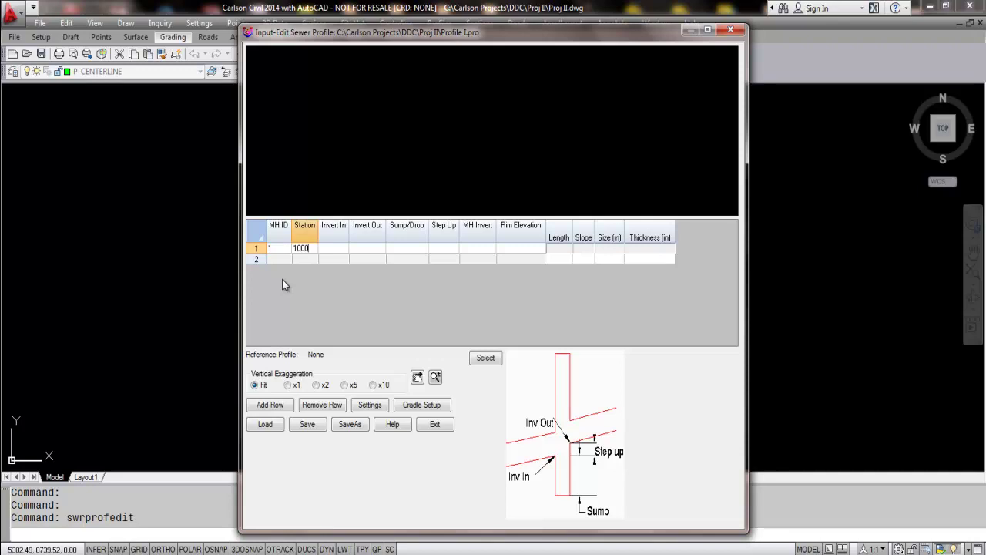
key(Tab)
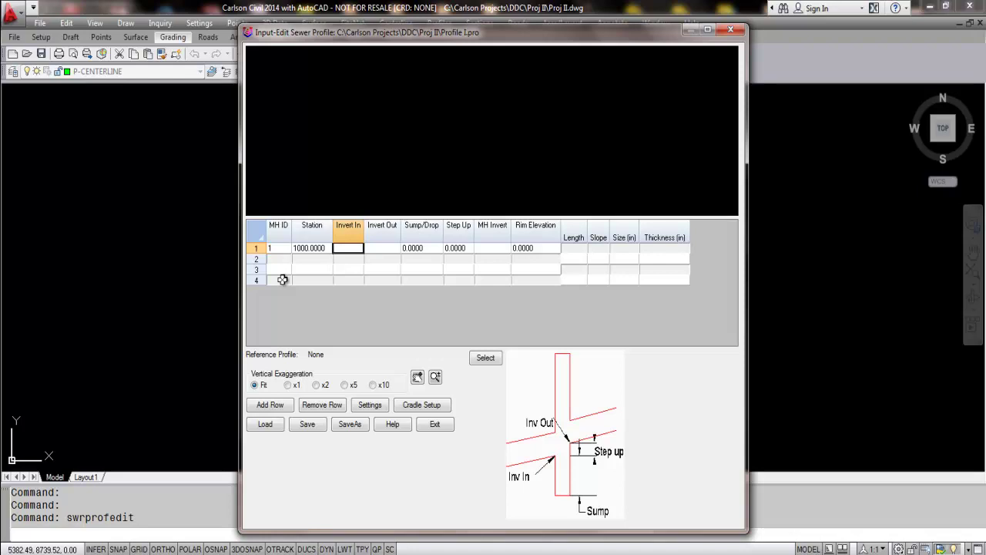
text(10)
key(Tab)
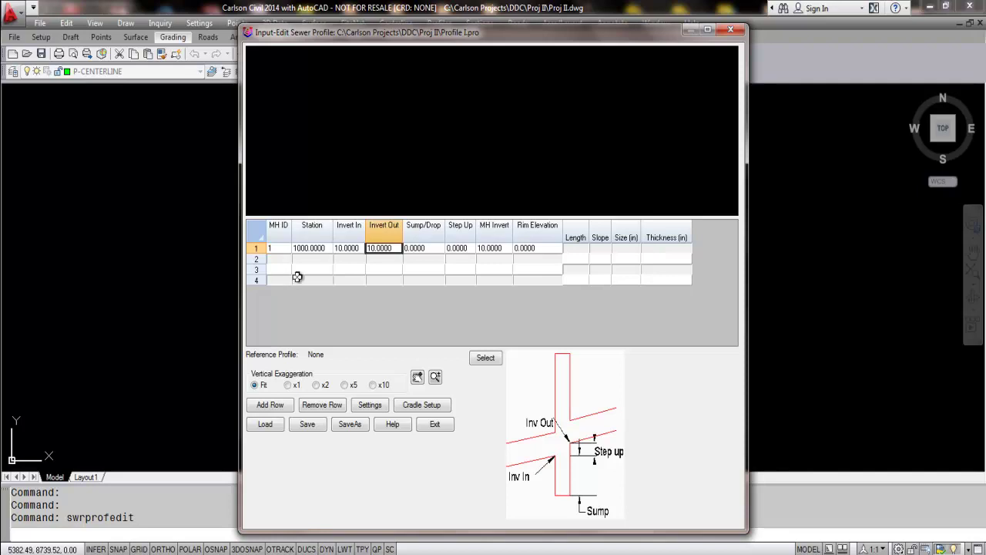
click(524, 248)
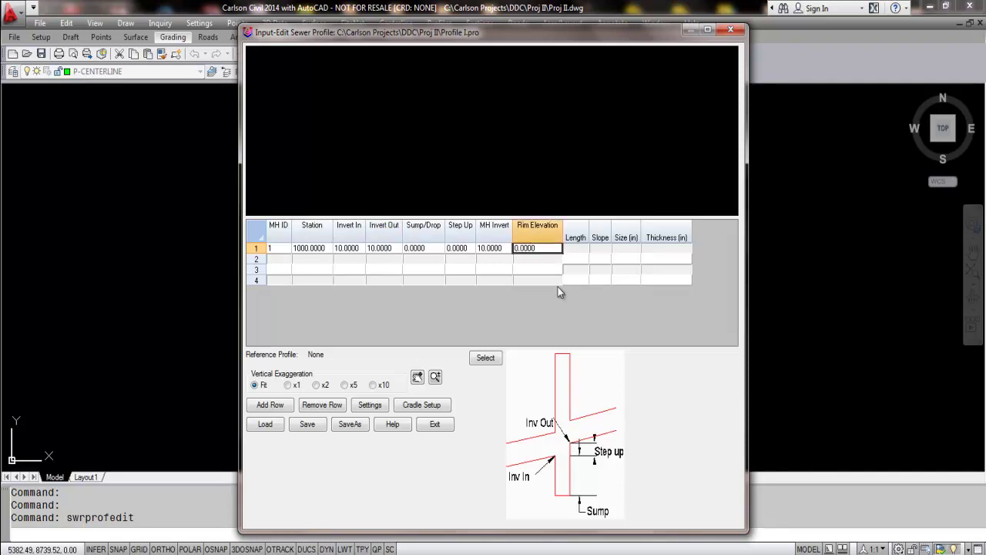
text(20)
key(Tab)
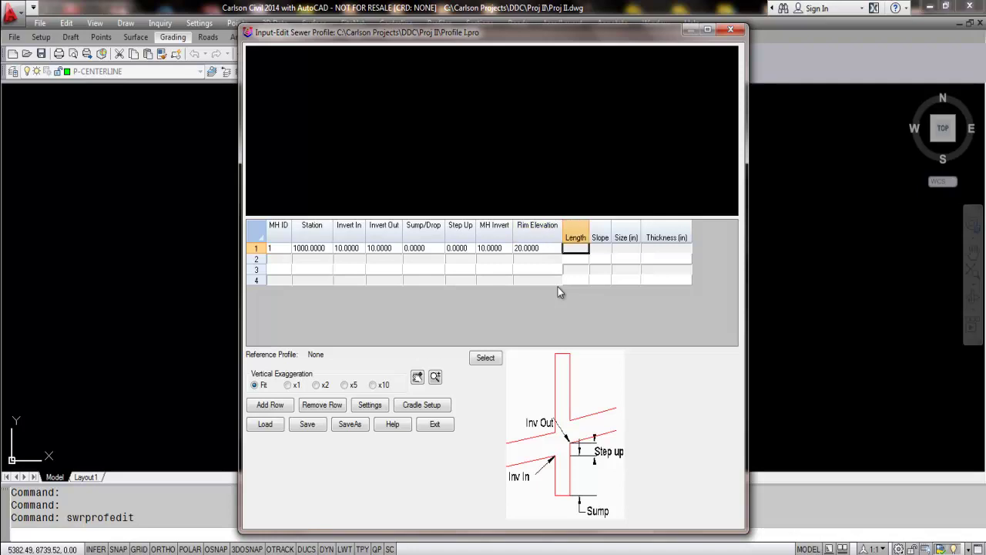
Add manhole 2 with station 1100, invert 9 and rim 19.58, then check both rims.
click(280, 270)
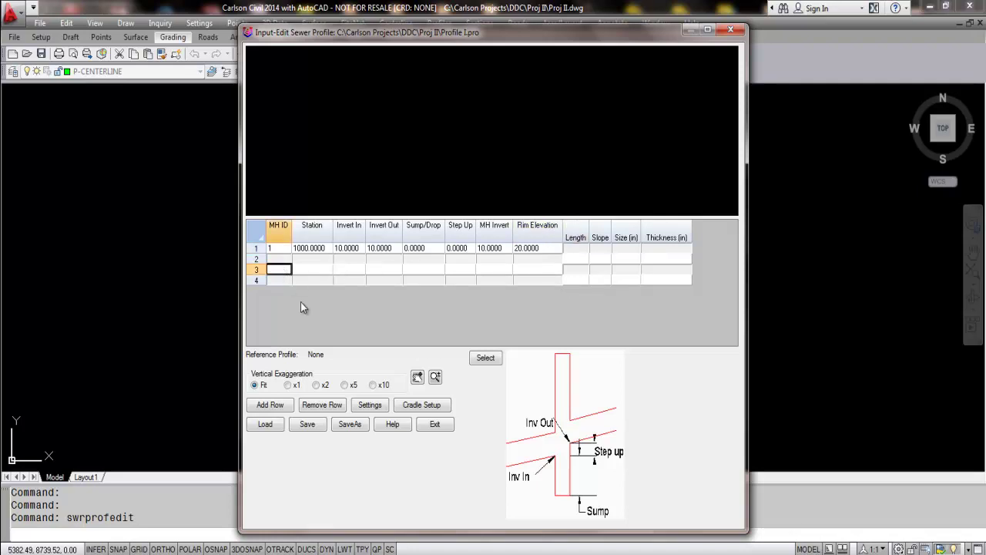
text(2)
key(Tab)
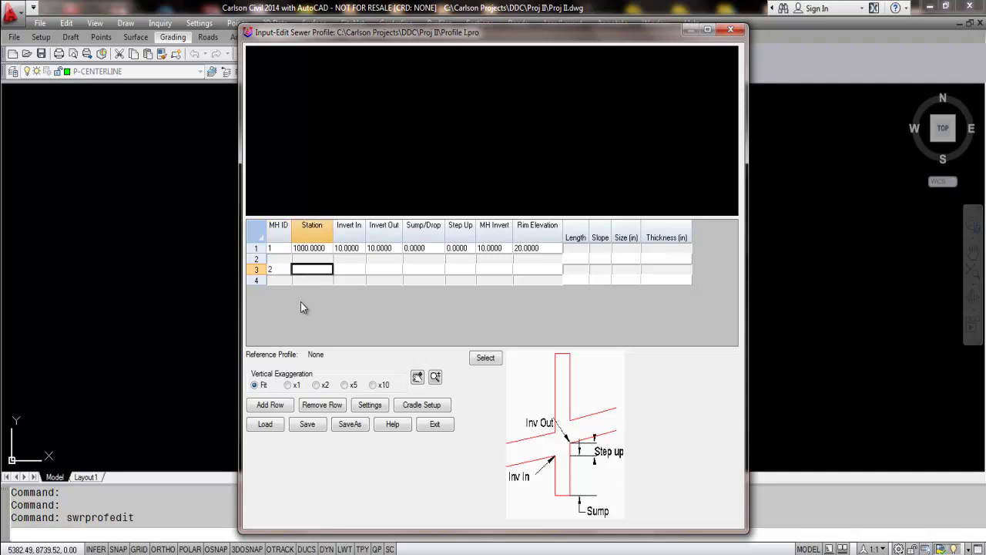
text(1100)
key(Tab)
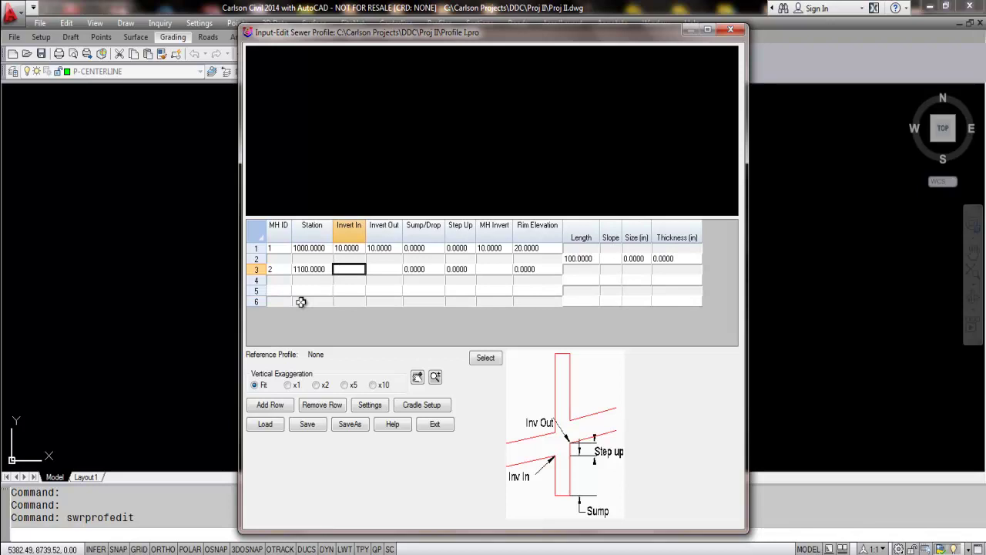
text(9)
key(Tab)
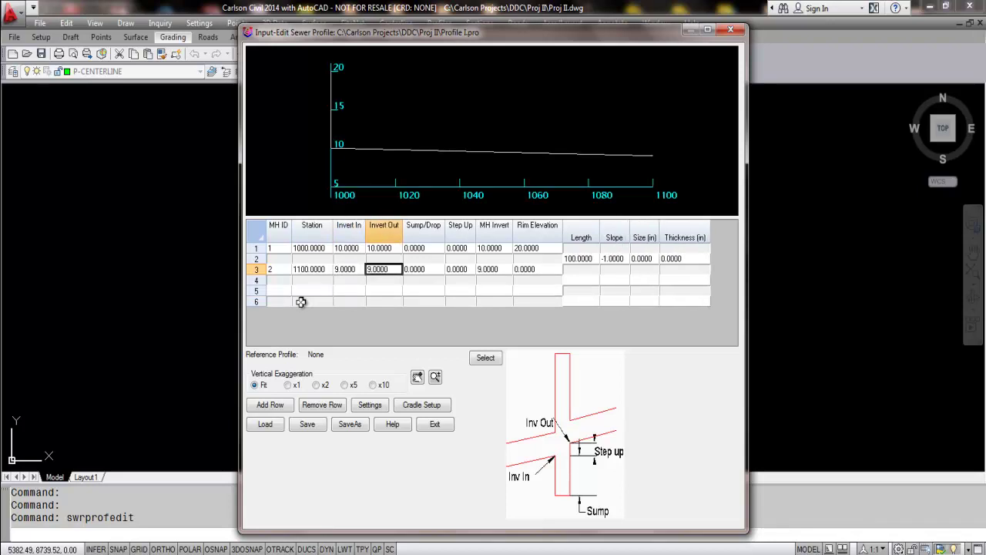
click(526, 269)
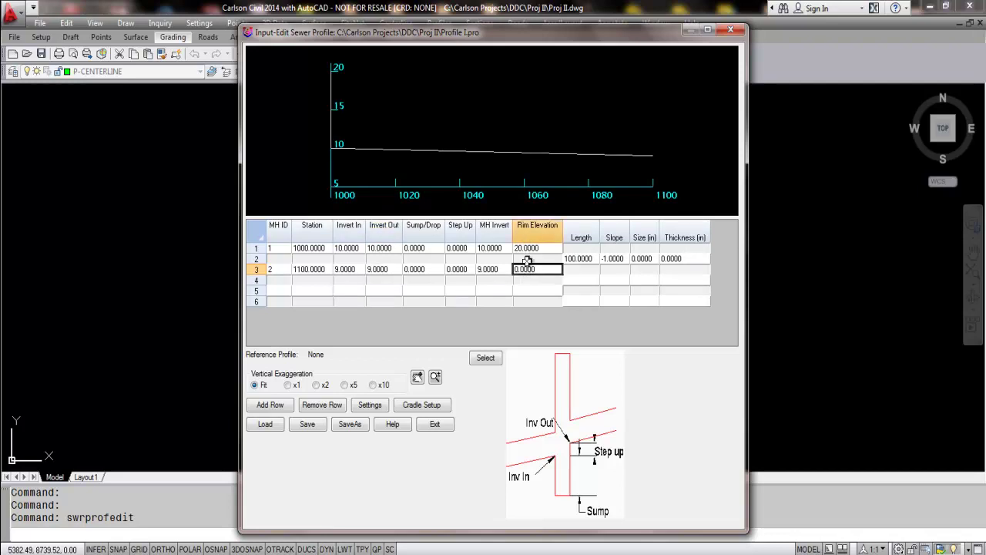
text(19.58)
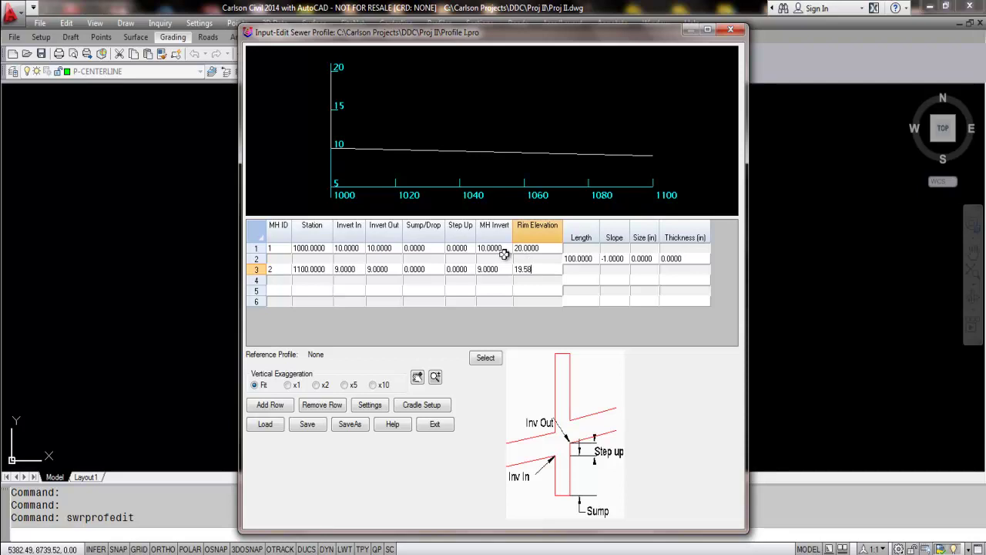
key(Tab)
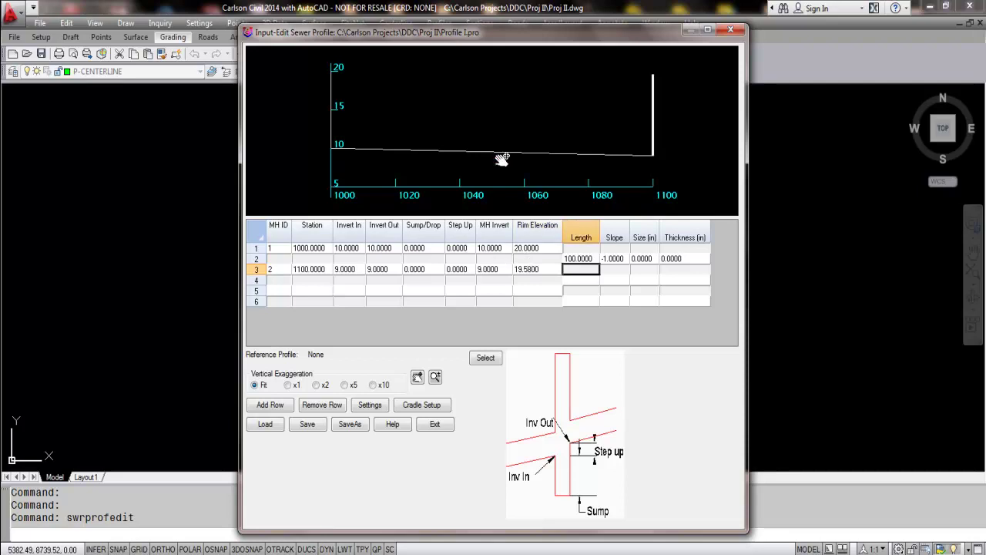
click(317, 248)
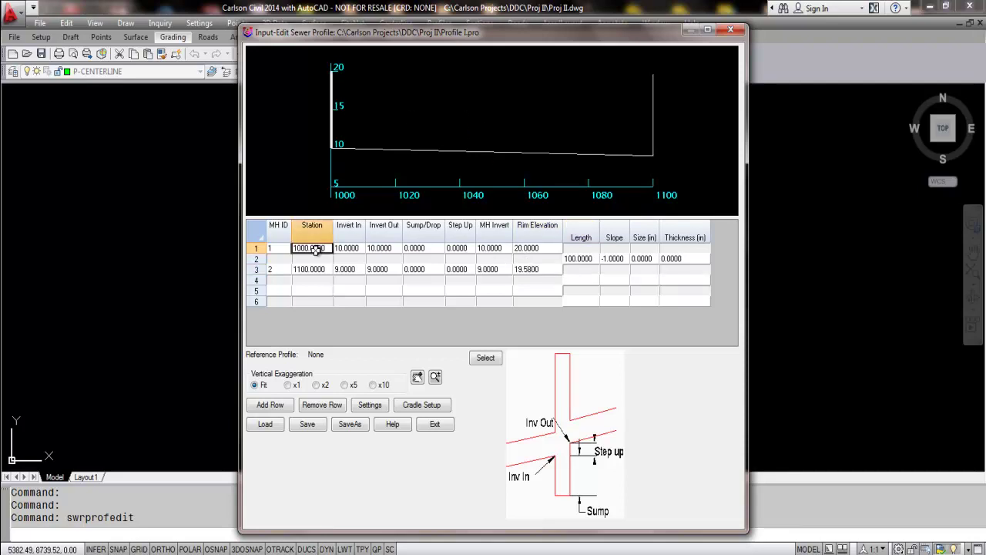
click(474, 269)
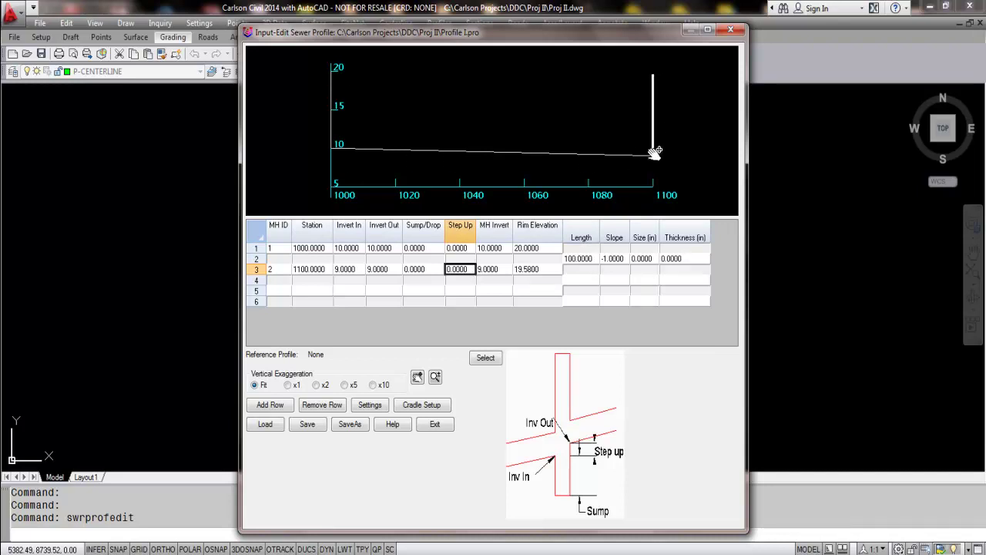
Add manhole 3 with station 1180, invert 8.5 and rim elevation 21.
click(274, 290)
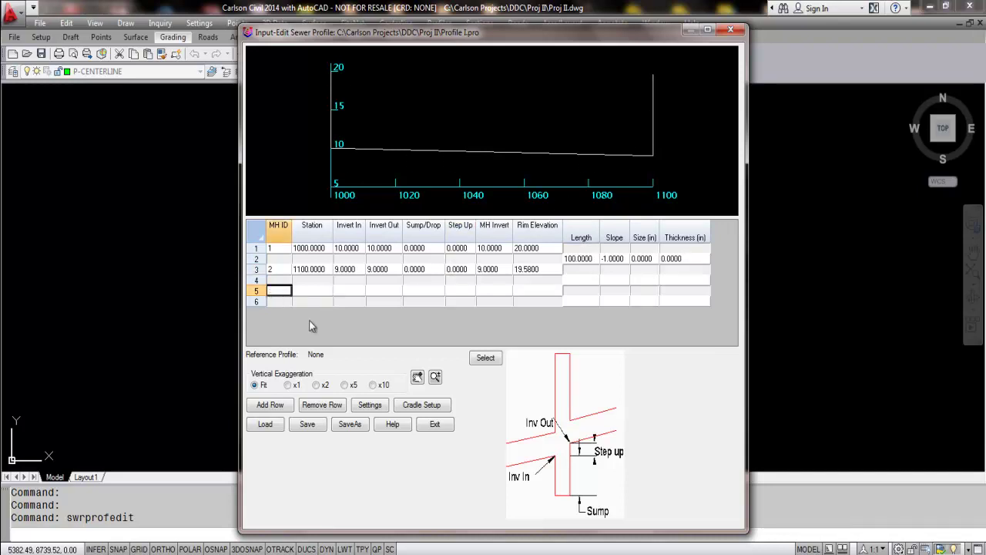
text(3)
key(Tab)
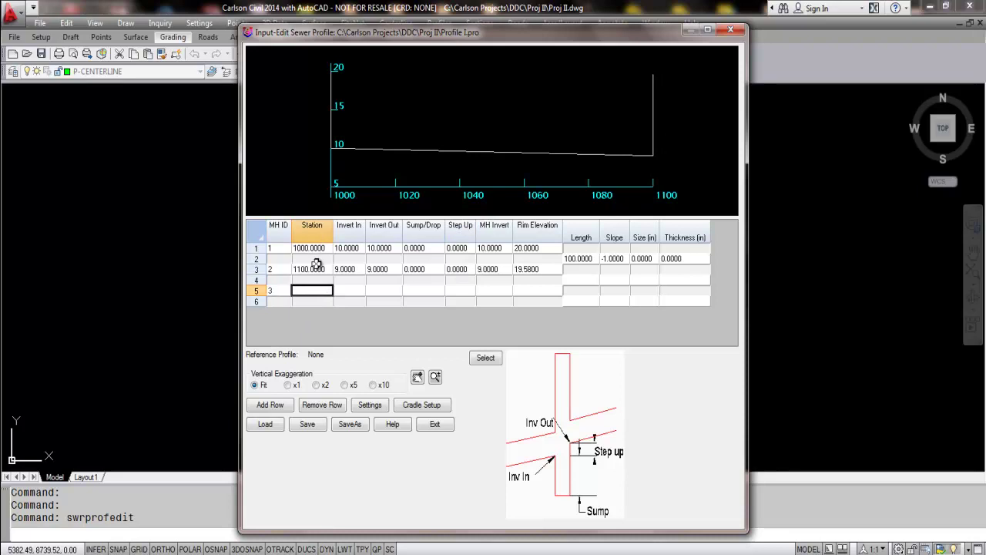
text(1180)
key(Tab)
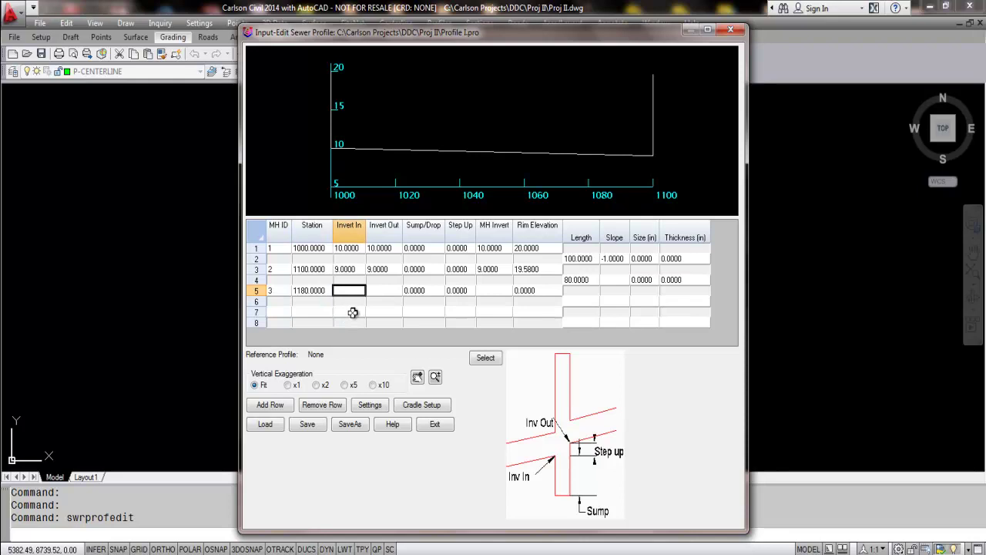
text(8.5)
key(Tab)
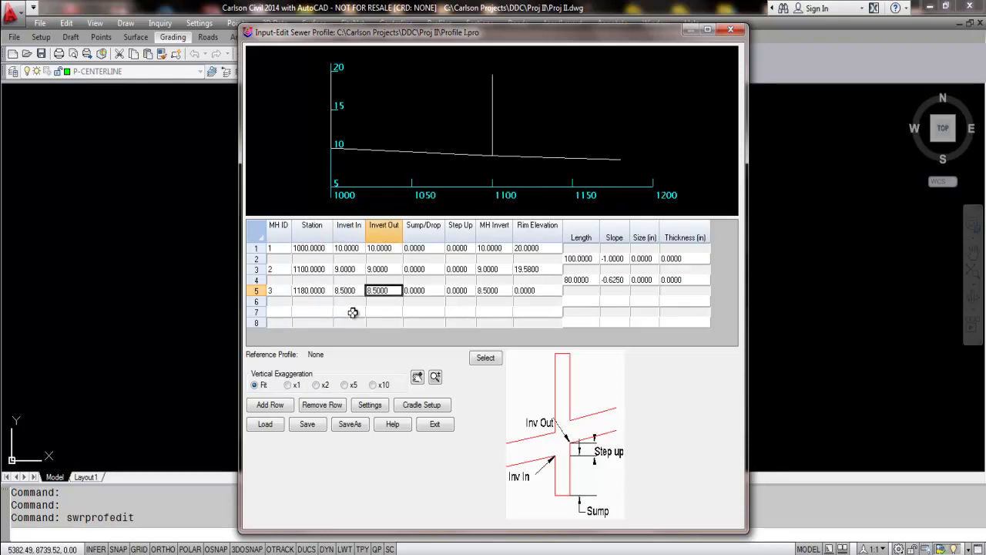
key(Tab)
key(Tab)
key(Tab)
key(Tab)
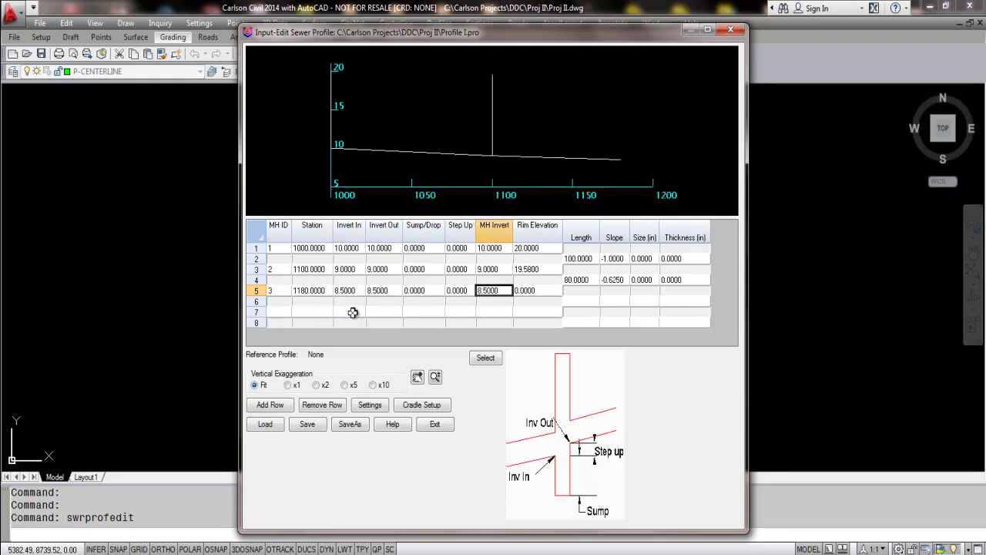
text(21)
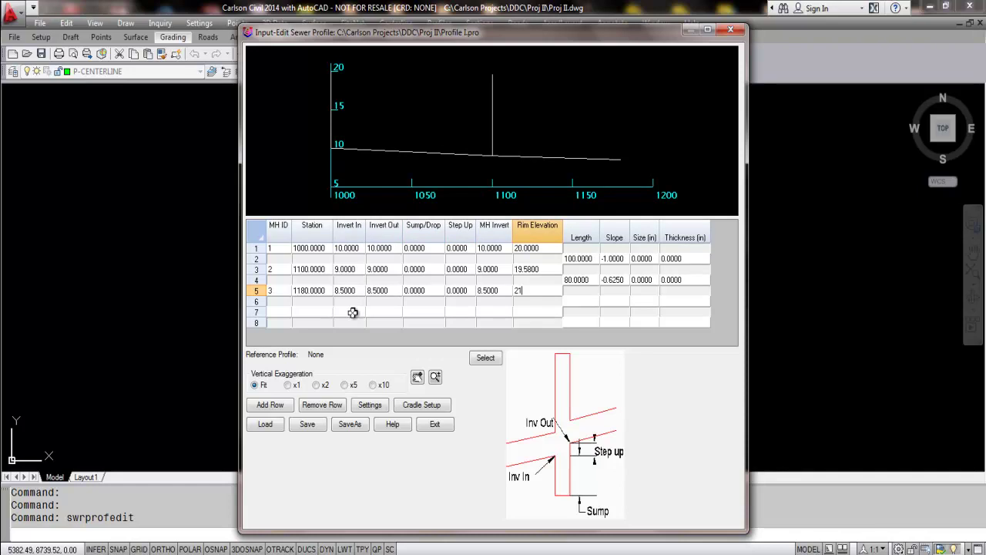
key(Tab)
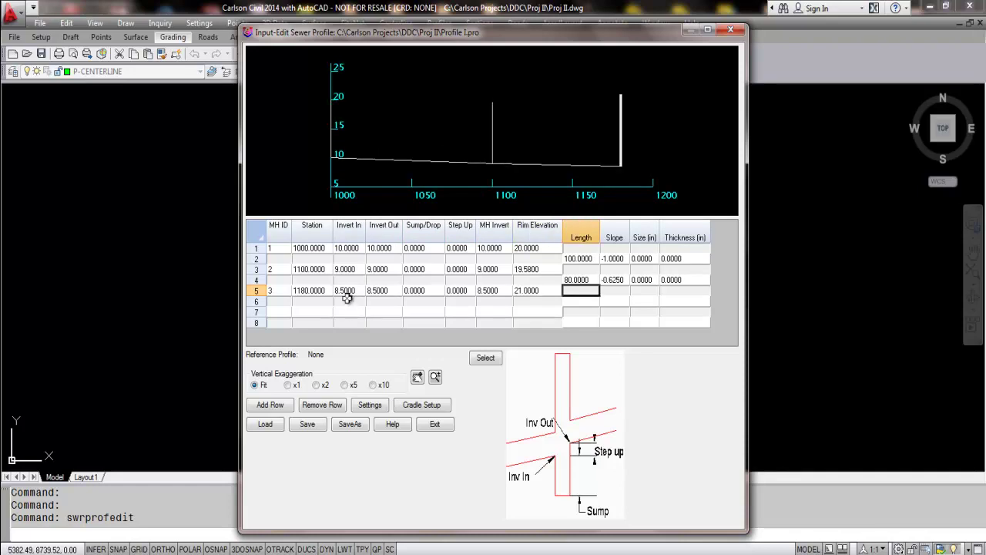
click(344, 291)
click(323, 289)
click(322, 269)
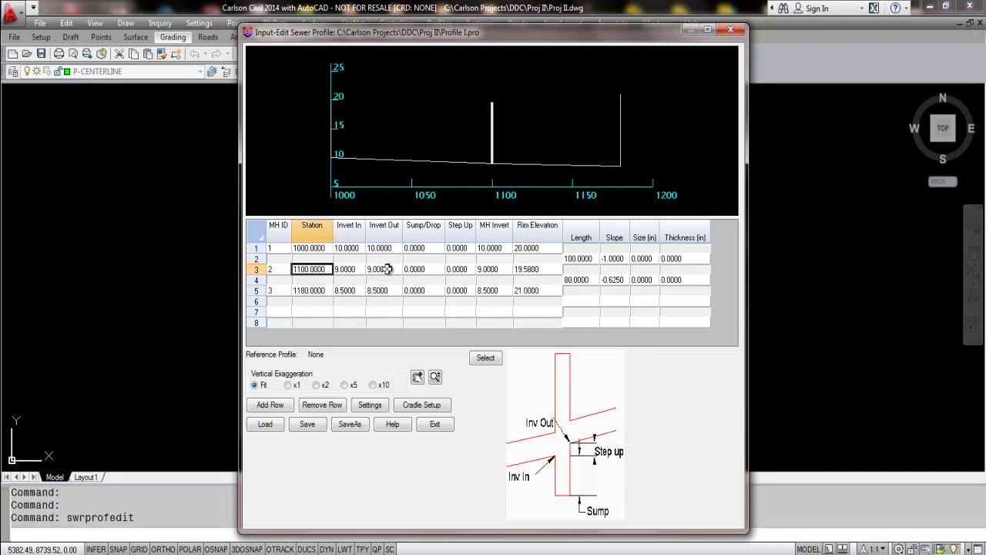
click(388, 269)
click(422, 270)
click(416, 290)
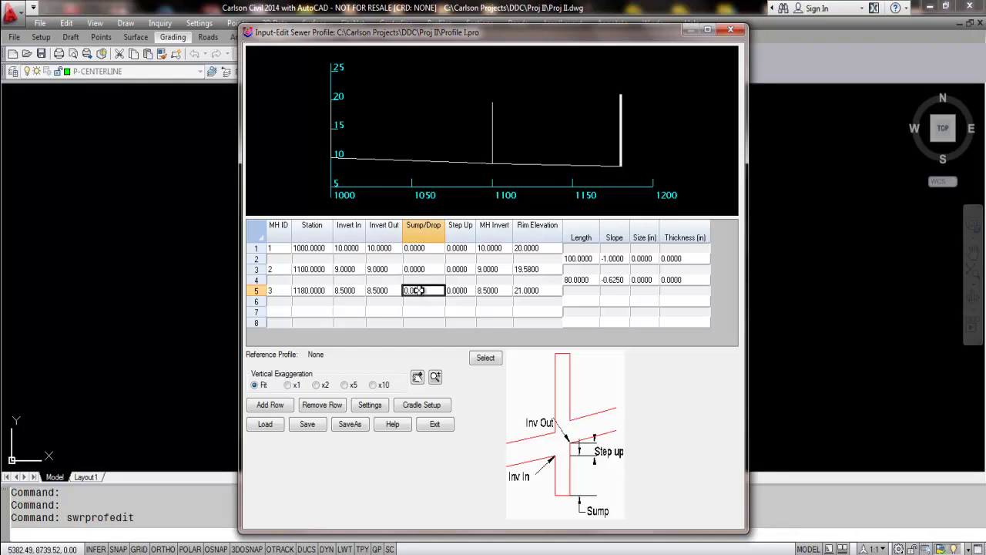
click(579, 258)
click(579, 279)
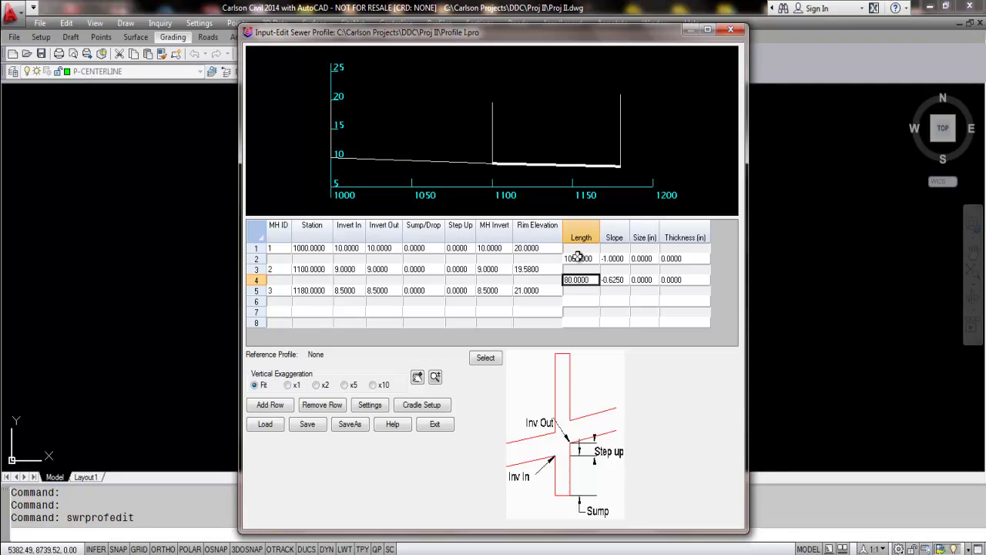
click(579, 258)
click(577, 280)
click(305, 291)
click(574, 280)
text(85)
key(Tab)
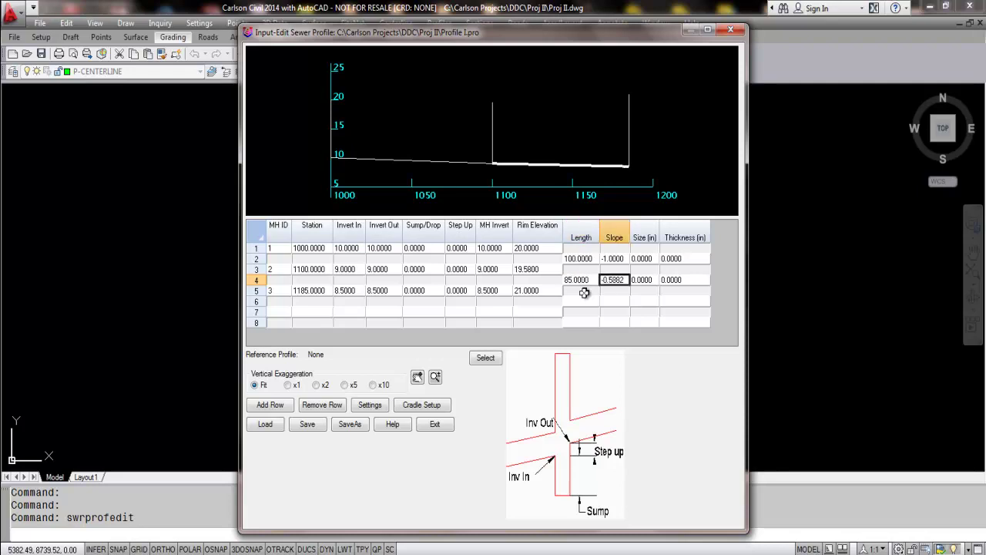
click(314, 291)
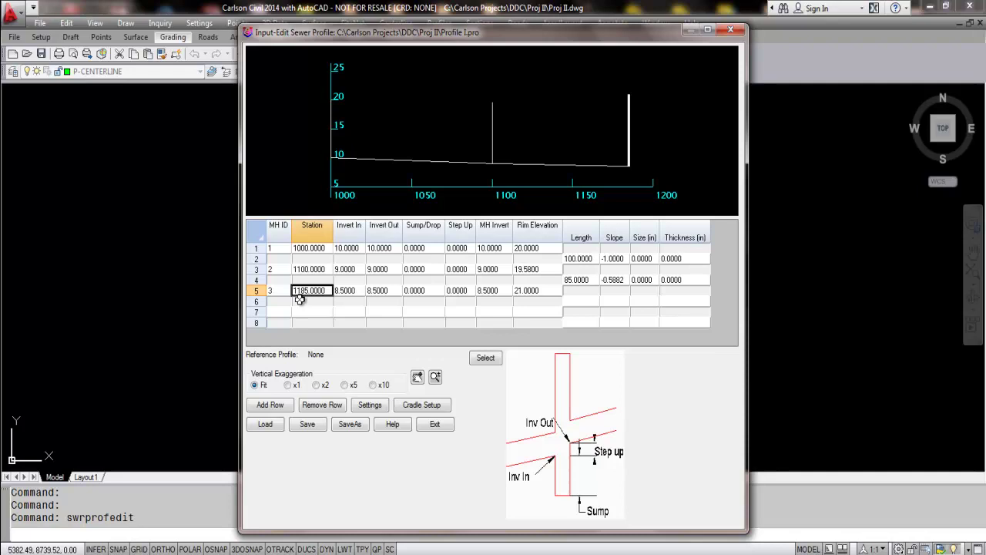
click(588, 279)
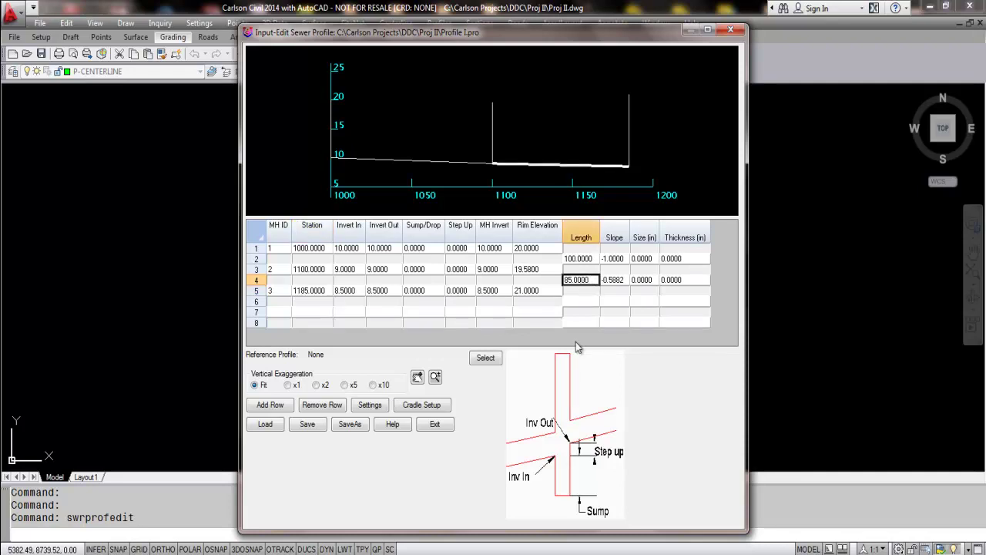
text(80)
key(Tab)
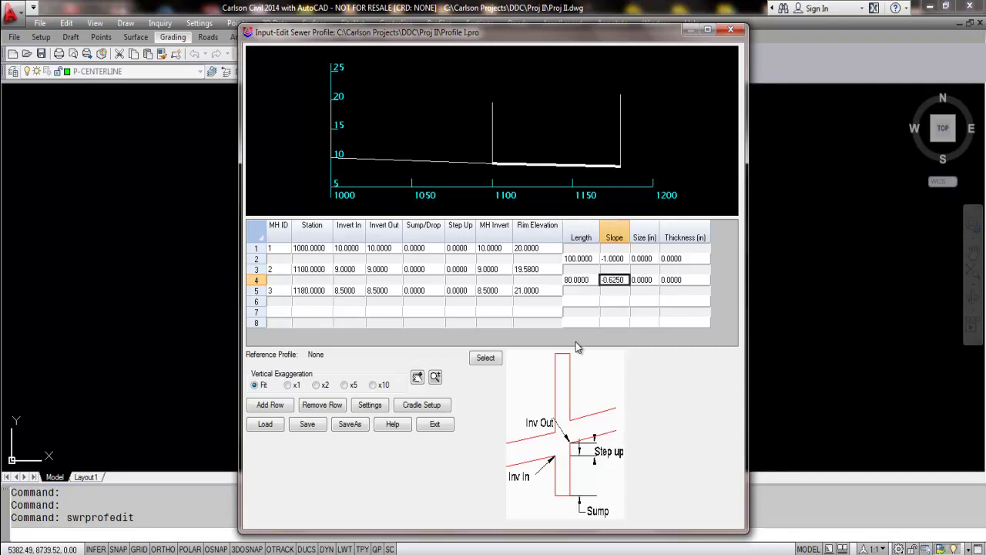
Enter a size of 10 in the Size (in) cells of both pipes.
click(644, 280)
click(643, 259)
click(643, 280)
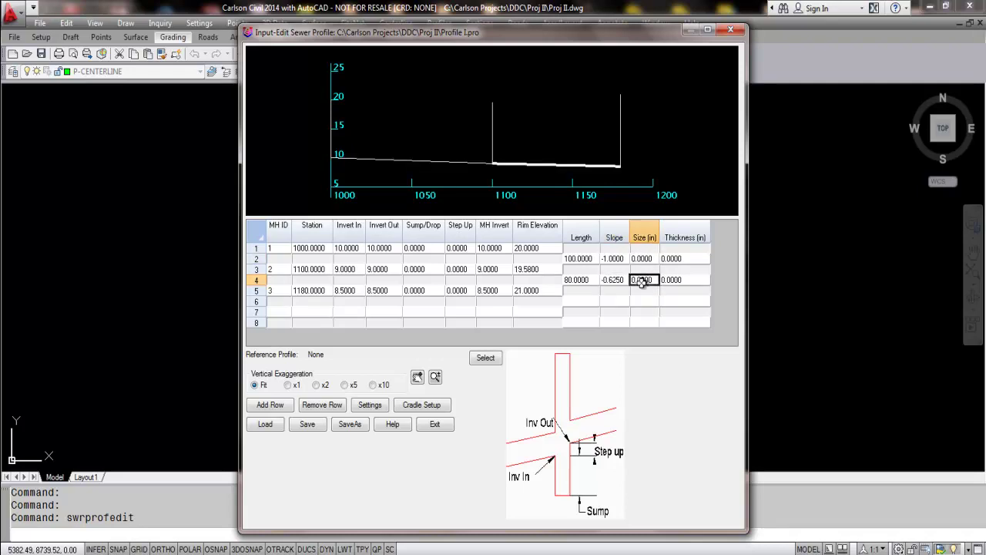
text(1)
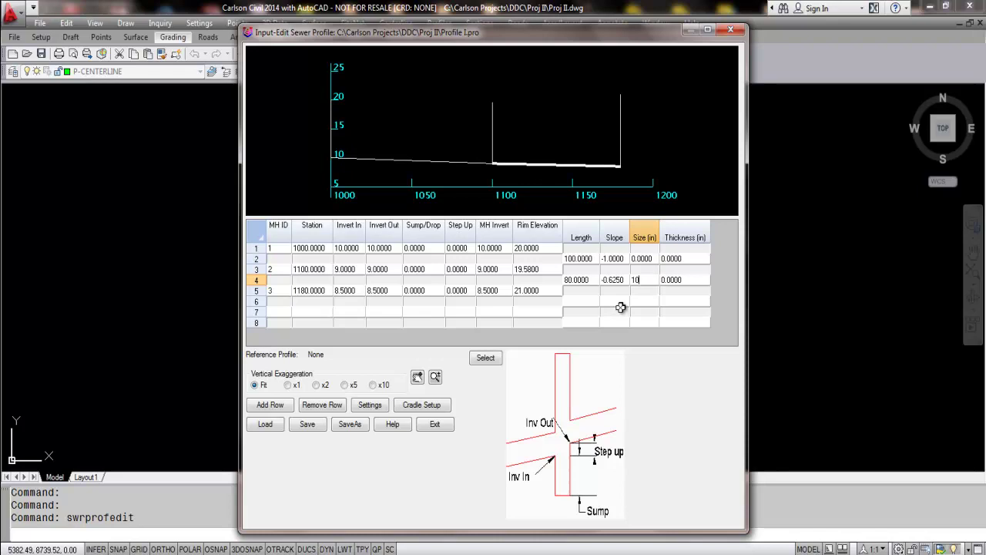
text(0)
click(642, 259)
text(10)
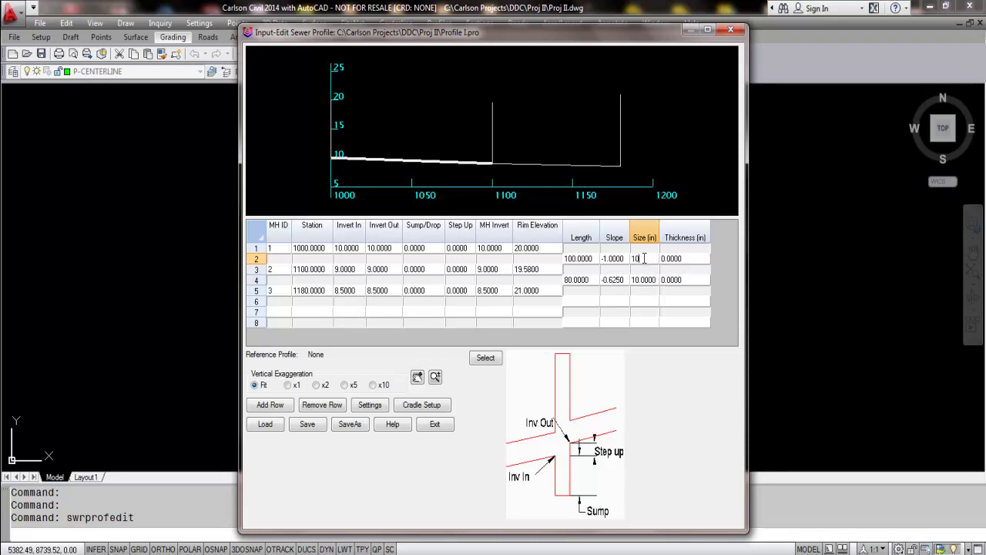
click(613, 280)
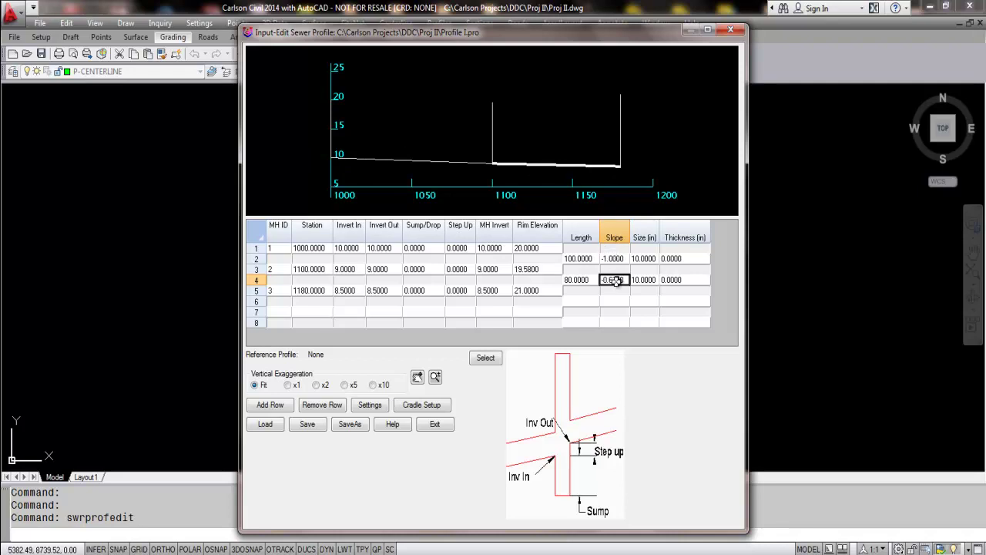
Try second-pipe slopes of 0.5 and -5 before entering -0.5.
text(.5)
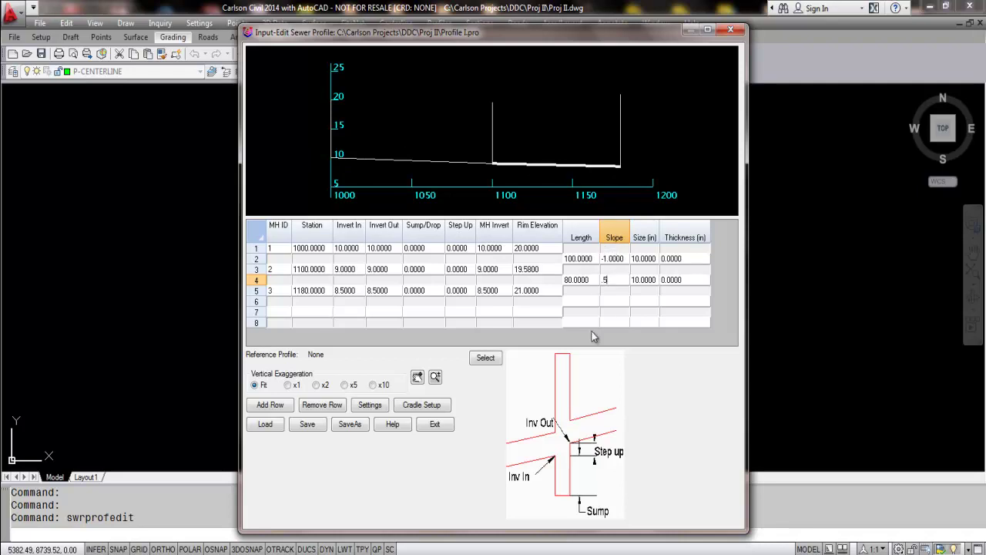
key(Tab)
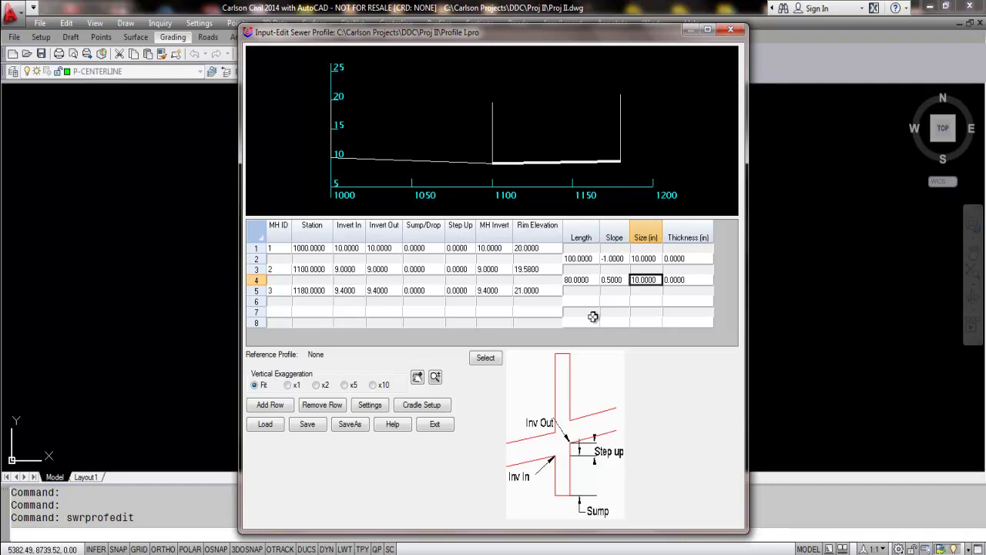
click(612, 280)
text(-5)
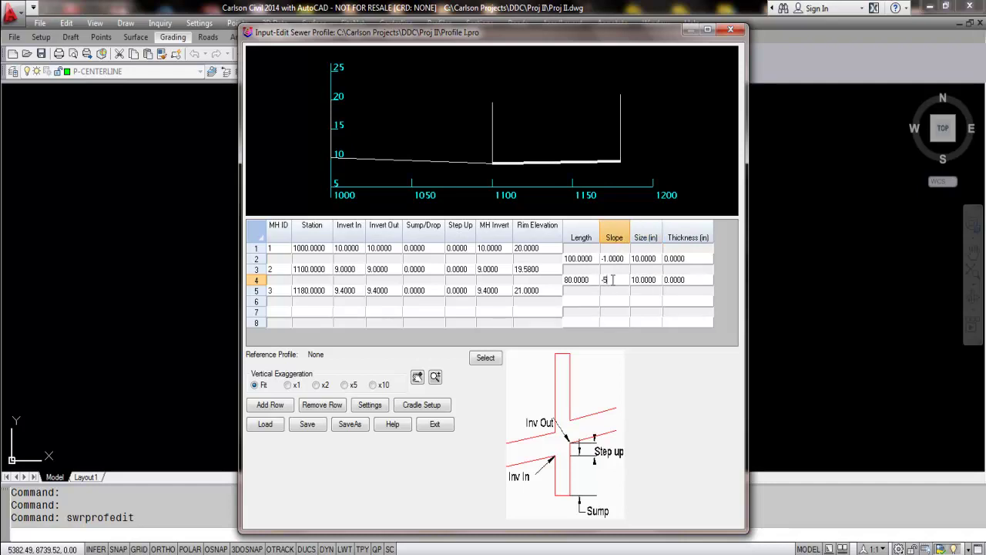
key(Tab)
click(614, 280)
text(-)
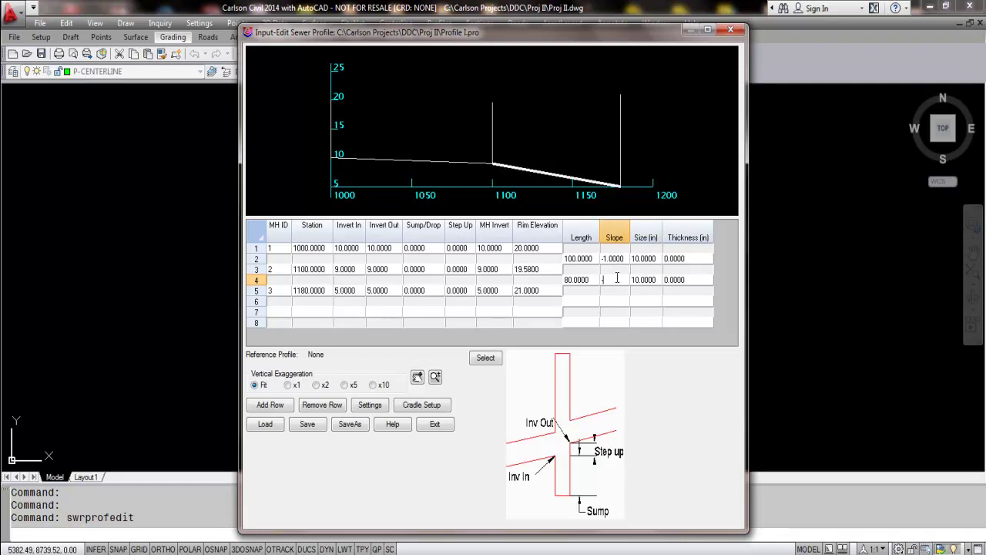
key(Tab)
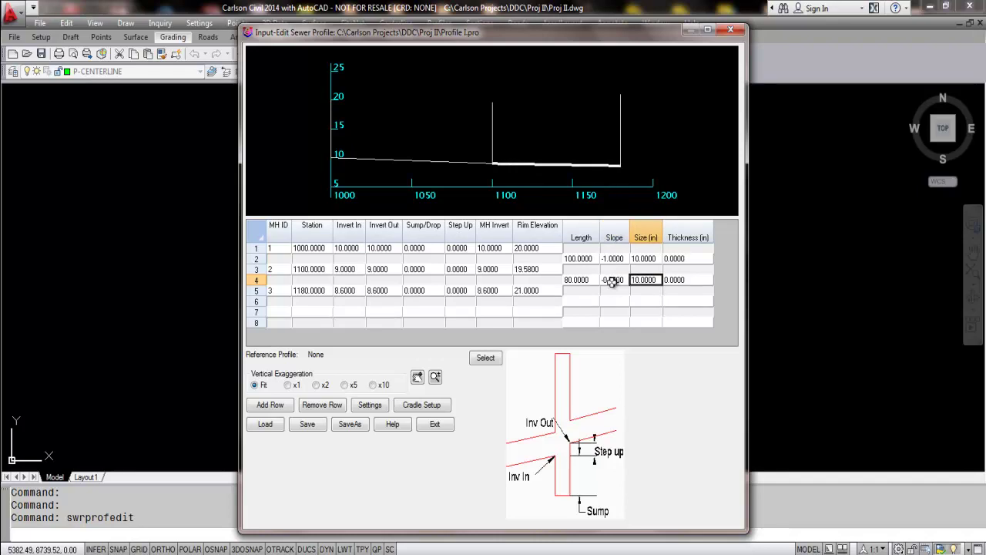
Re-enter the second pipe's slope as -0.5, putting manhole 3's inverts at 8.6.
click(620, 280)
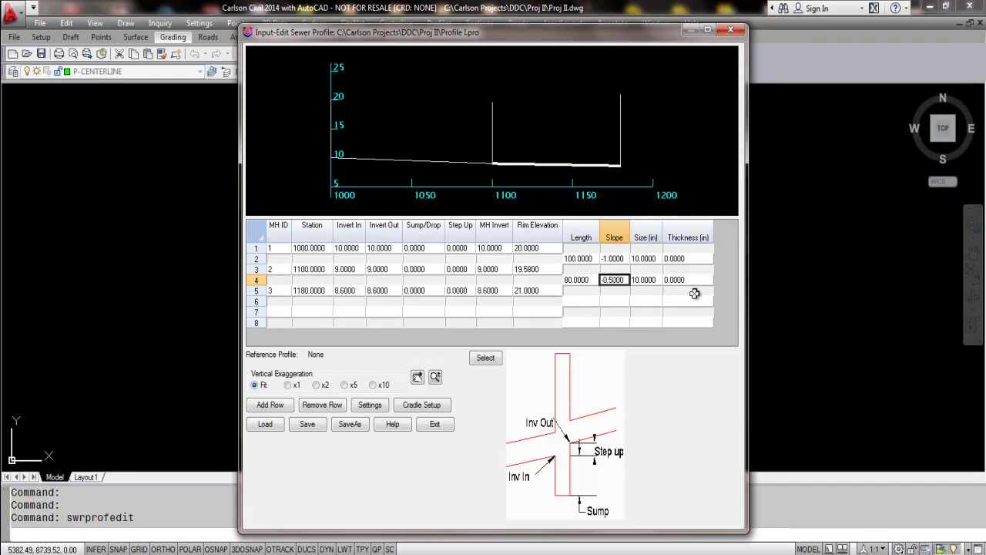
text(-5)
key(Tab)
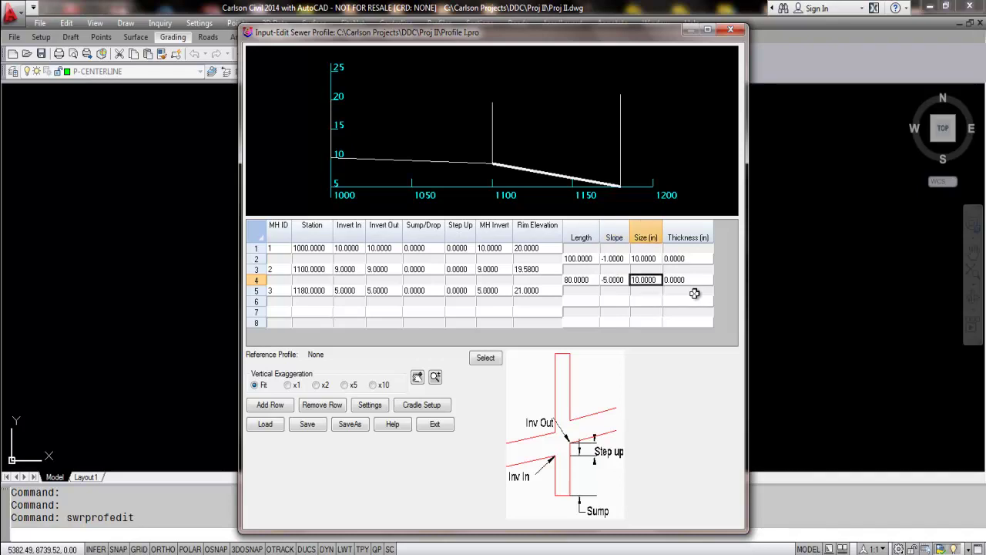
key(shift+Tab)
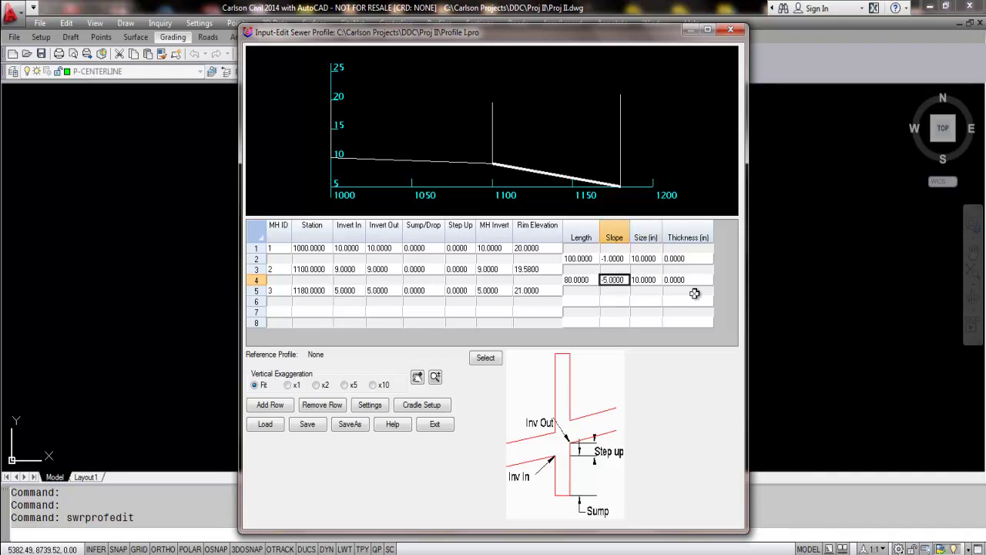
text(-.5)
key(Tab)
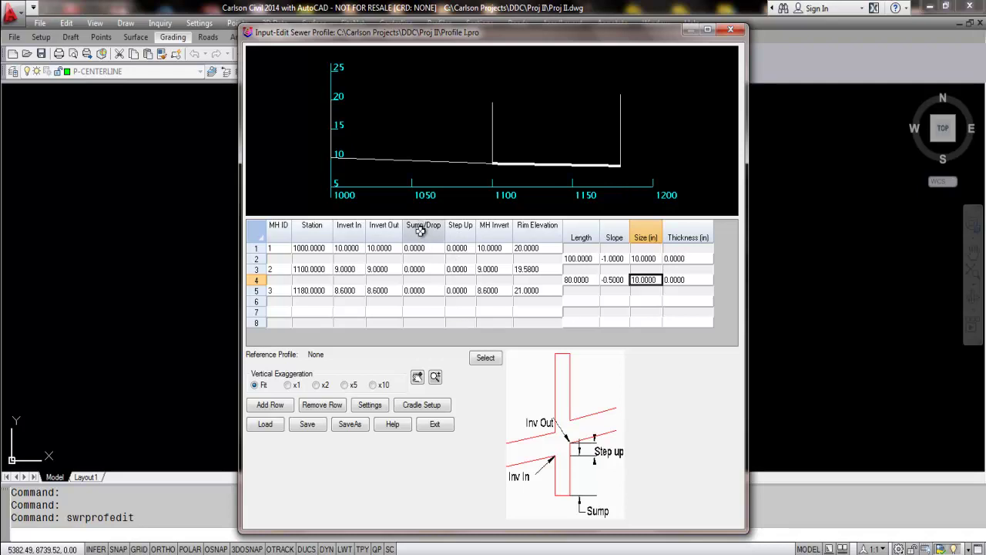
click(420, 291)
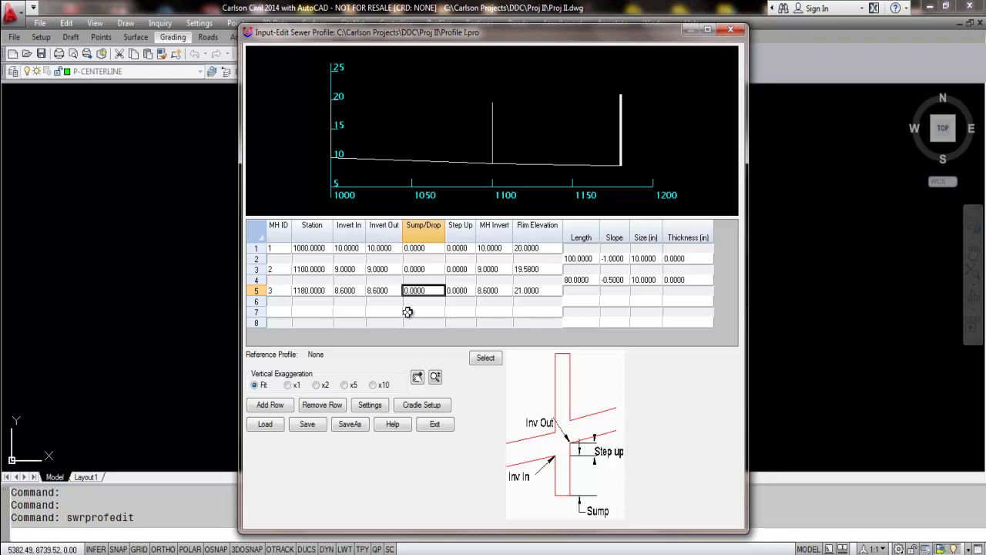
text(5)
key(Tab)
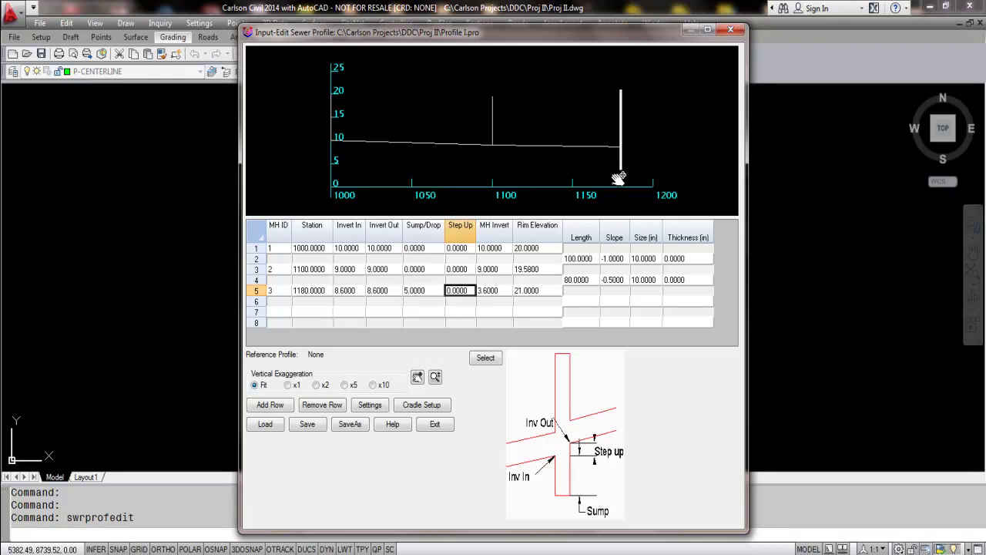
click(423, 290)
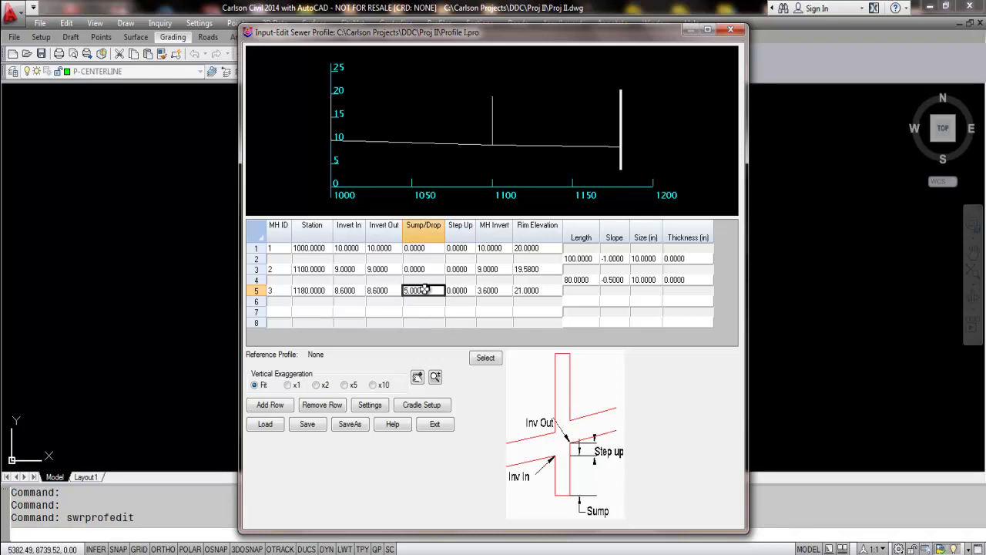
text(0)
key(Tab)
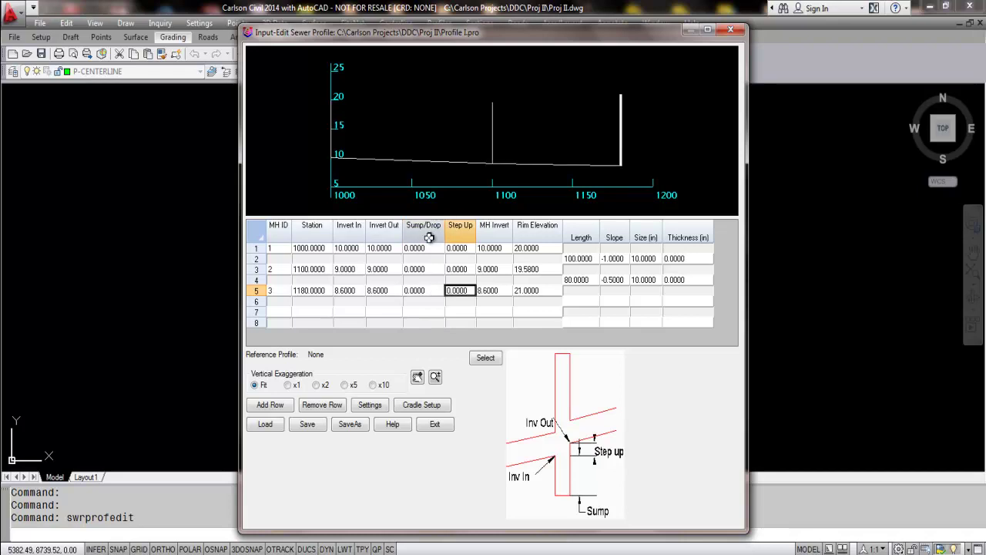